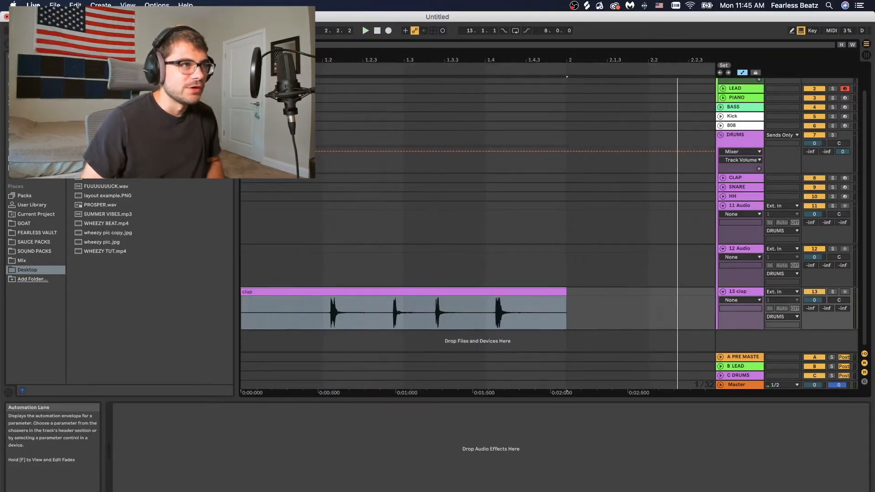
# Consolidate the aligned clap slices in bar 1 into one clip and duplicate it into bar 2
pyautogui.press('space')
pyautogui.moveTo(331, 60)
pyautogui.mouseDown()
pyautogui.moveTo(406, 86)
pyautogui.moveTo(406, 103)
pyautogui.moveTo(373, 80)
pyautogui.mouseUp()
pyautogui.click(367, 318)
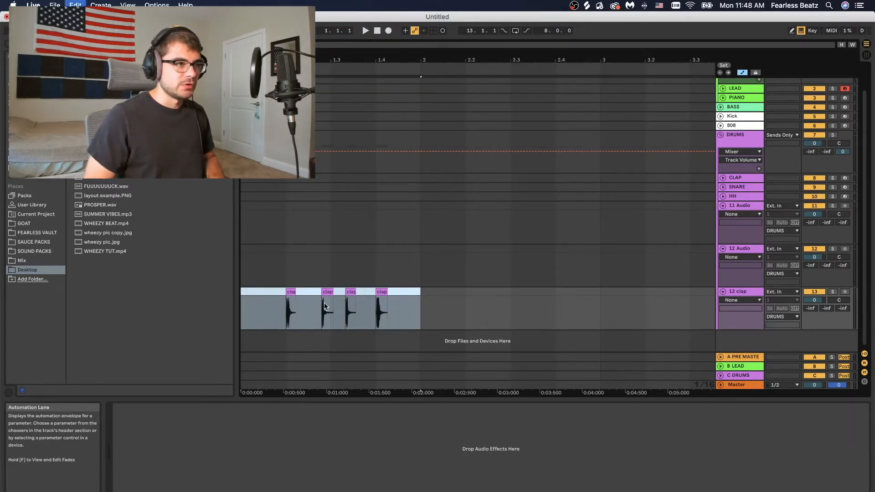
pyautogui.press('super+j')
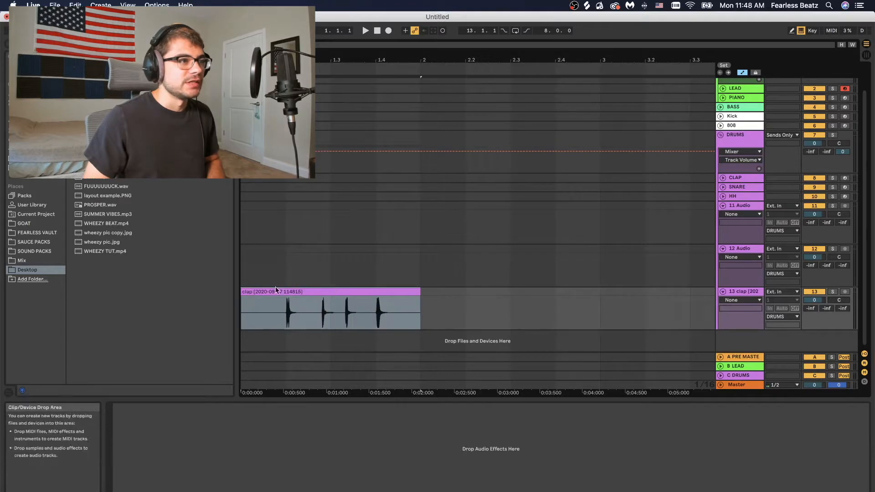
pyautogui.press('super+d')
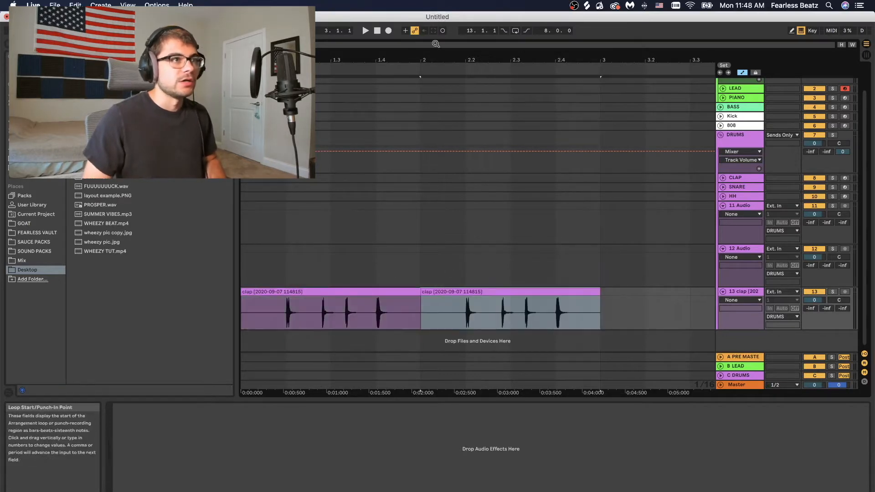
pyautogui.moveTo(434, 56); pyautogui.dragTo(434, 30)
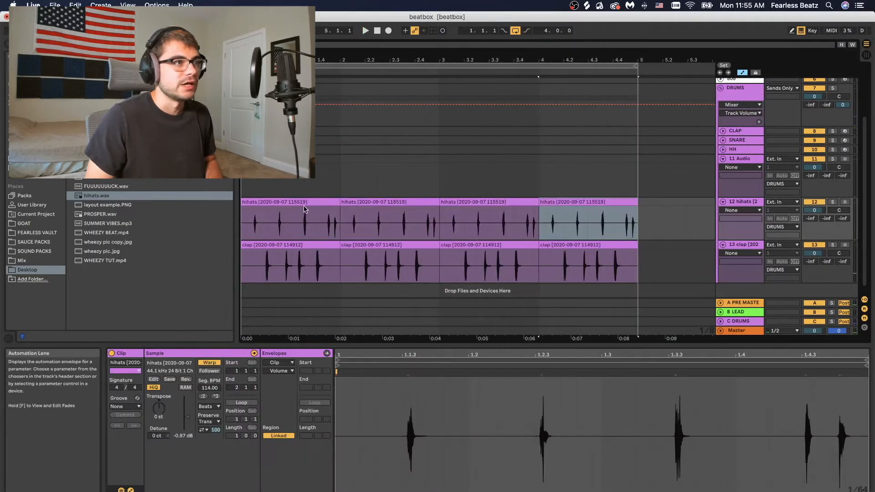
# Play the hi-hat and clap loop and nudge the kicks clip slightly earlier to line up with the beat
pyautogui.click(304, 202)
pyautogui.press('space')
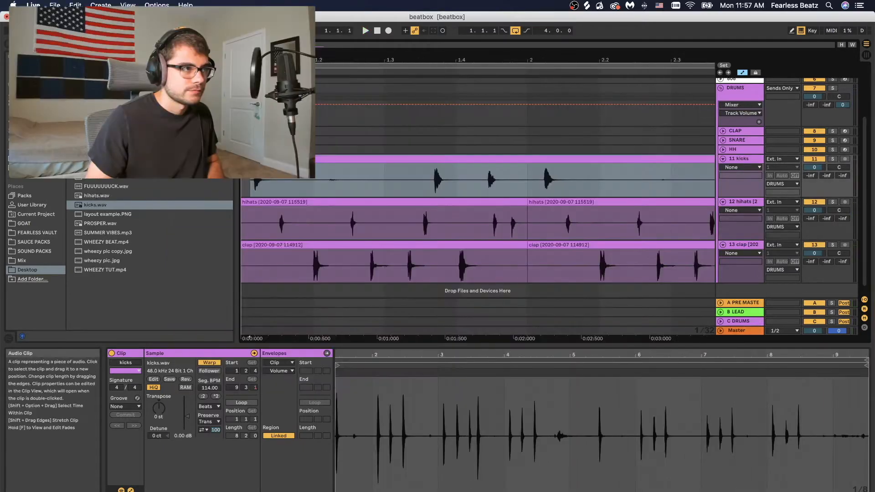
pyautogui.moveTo(292, 159); pyautogui.dragTo(282, 159)
pyautogui.press('space')
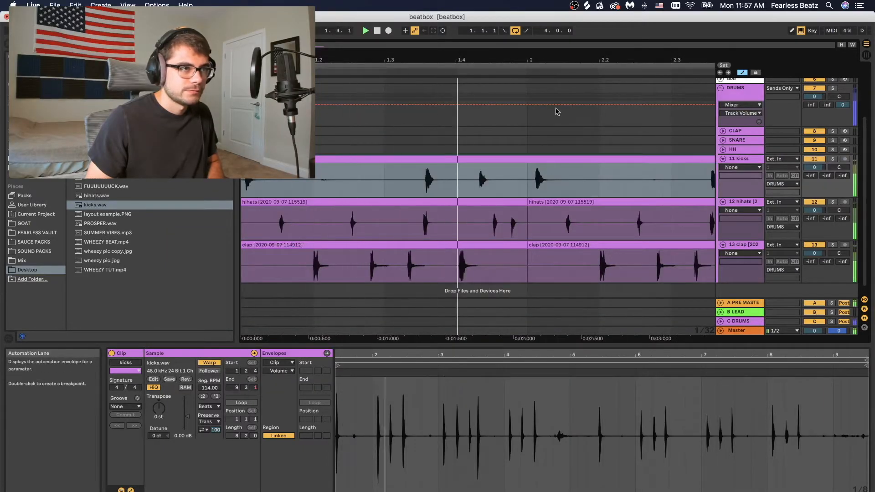
# Reposition the isolated kick slice among the hits near the end of bar 2 and audition the kicks track
pyautogui.moveTo(574, 61); pyautogui.dragTo(362, 6)
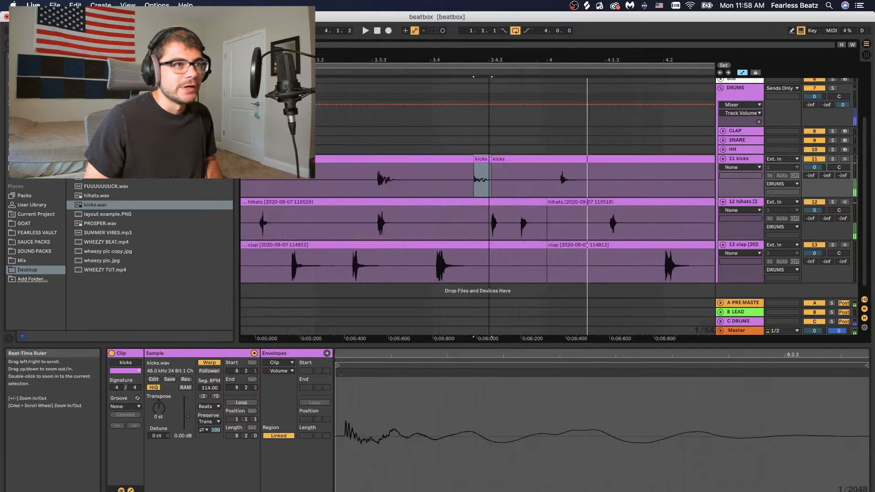
pyautogui.moveTo(488, 60); pyautogui.dragTo(459, 99)
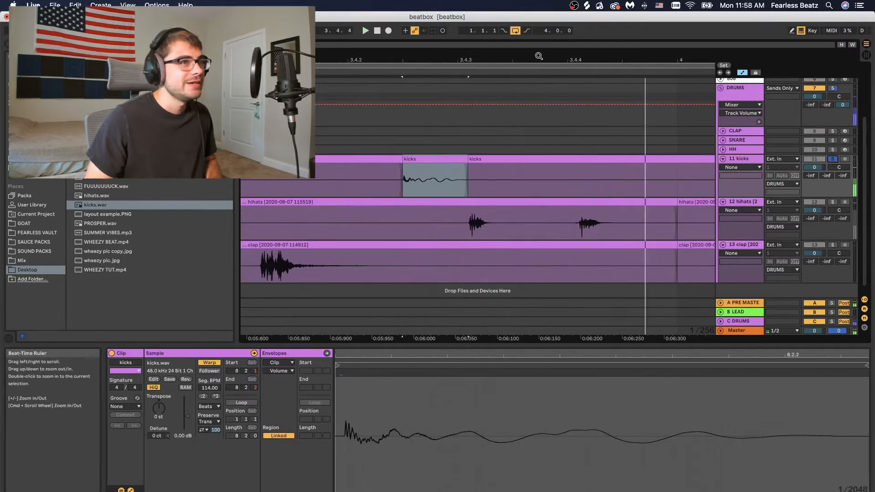
pyautogui.moveTo(538, 58); pyautogui.dragTo(491, 1)
pyautogui.press('space')
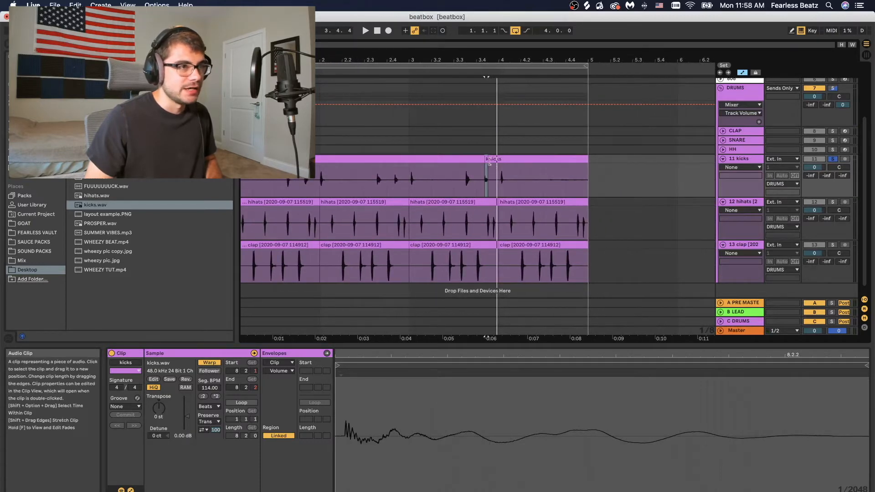
pyautogui.moveTo(489, 59); pyautogui.dragTo(403, 105)
pyautogui.moveTo(387, 159)
pyautogui.mouseDown()
pyautogui.moveTo(519, 160)
pyautogui.moveTo(373, 170)
pyautogui.mouseUp()
pyautogui.moveTo(375, 59); pyautogui.dragTo(456, 110)
pyautogui.click(353, 182)
pyautogui.press('space')
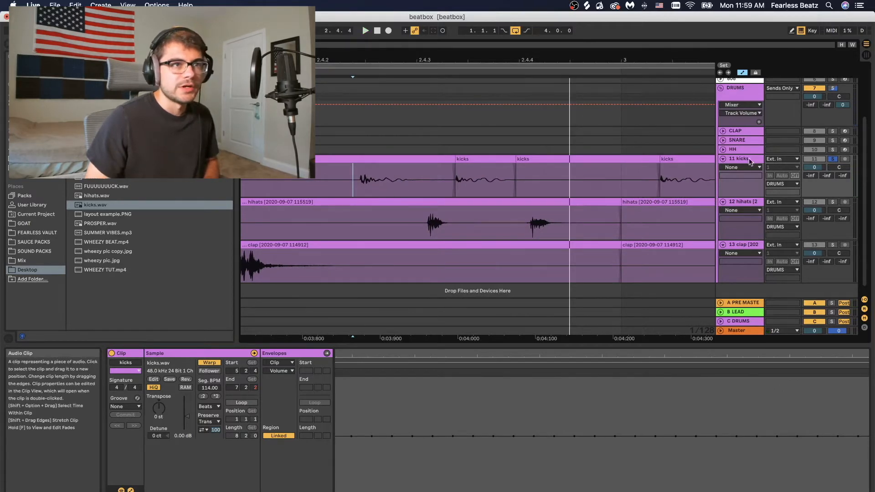
# Insert a MIDI track below the kicks track
pyautogui.rightClick(743, 161)
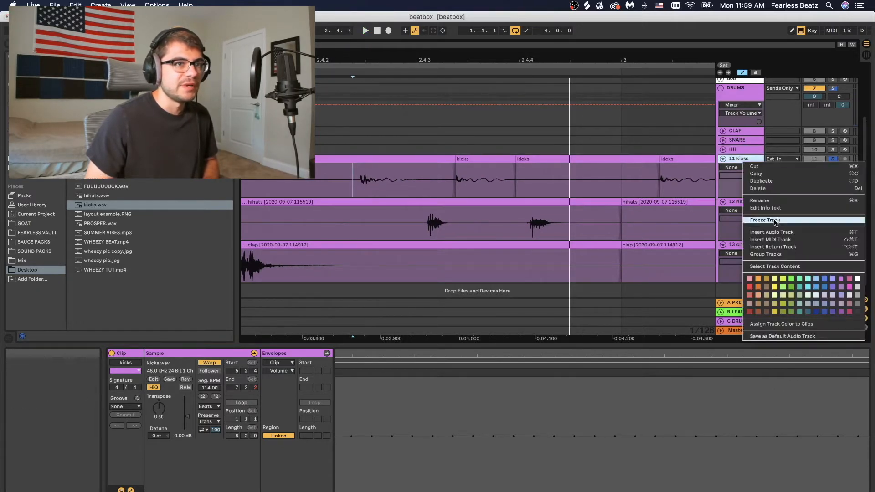
pyautogui.click(801, 242)
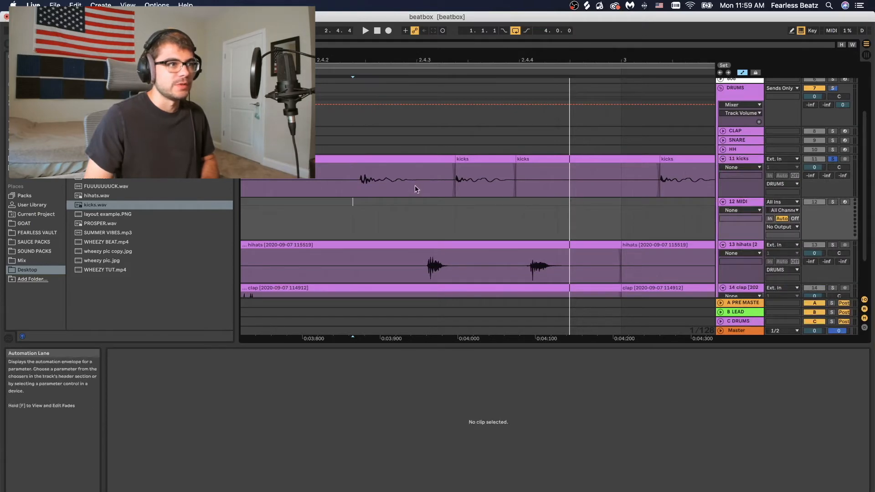
pyautogui.click(378, 173)
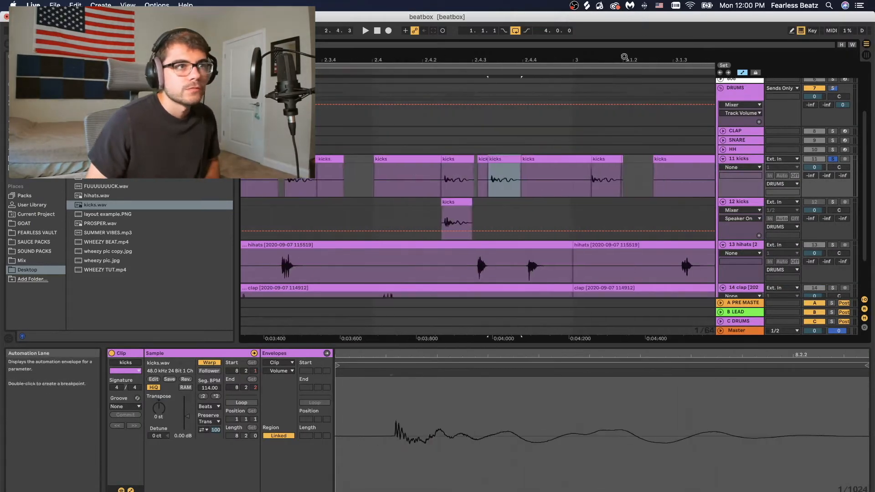
# Place kick slices over the hits near the starts of bars 2 and 1 on the first kicks track
pyautogui.moveTo(455, 159); pyautogui.dragTo(404, 174)
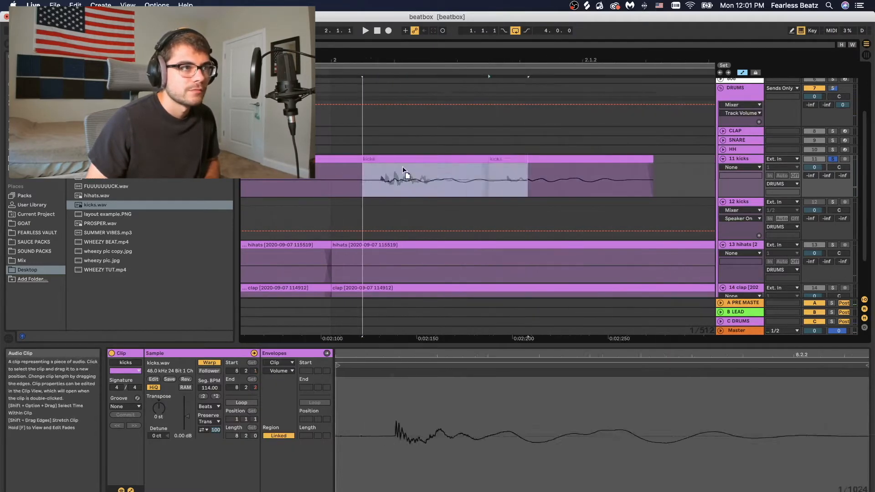
pyautogui.moveTo(467, 60); pyautogui.dragTo(467, 107)
pyautogui.moveTo(410, 159); pyautogui.dragTo(625, 160)
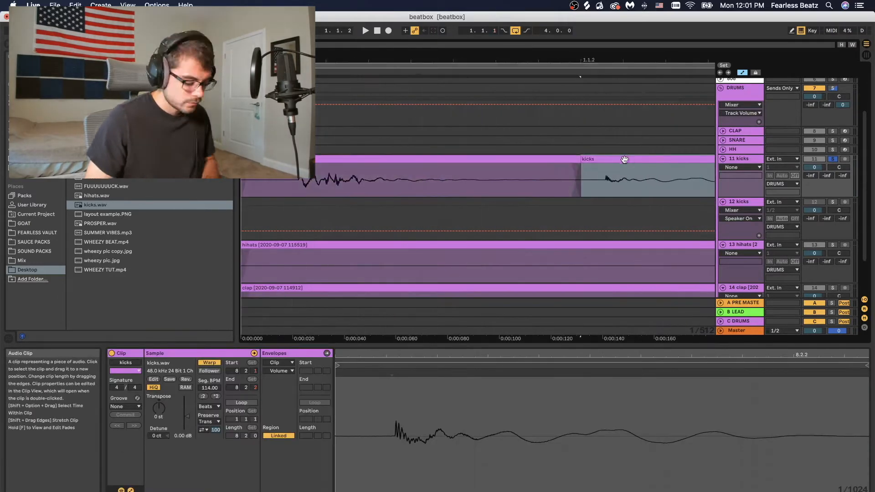
# Raise the clip gain of all the slices on the first kicks track
pyautogui.moveTo(515, 60); pyautogui.dragTo(515, 23)
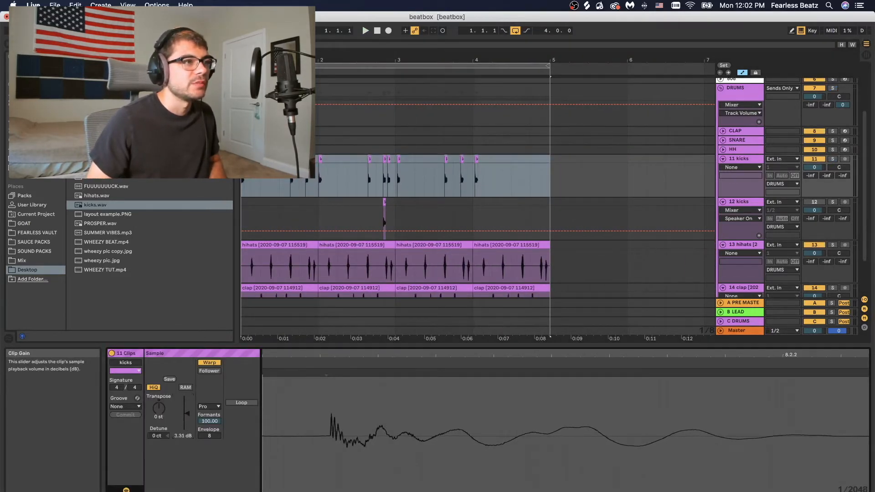
pyautogui.moveTo(187, 410); pyautogui.dragTo(187, 408)
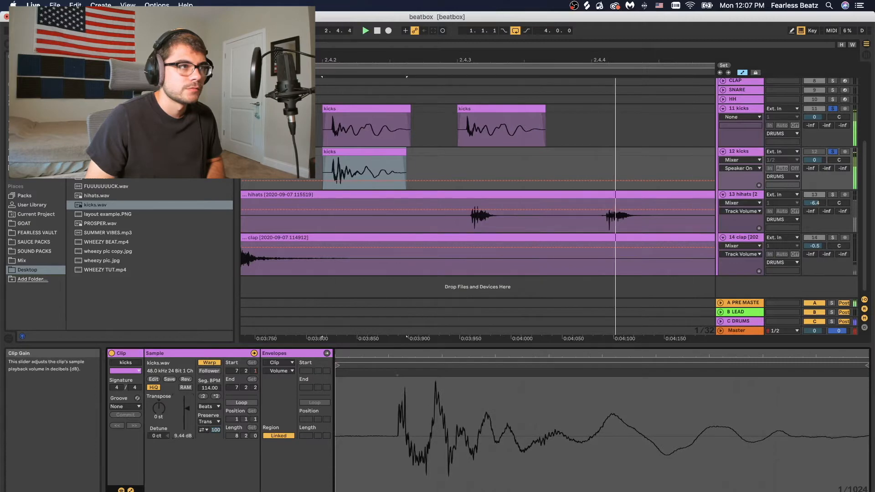
pyautogui.press('w')
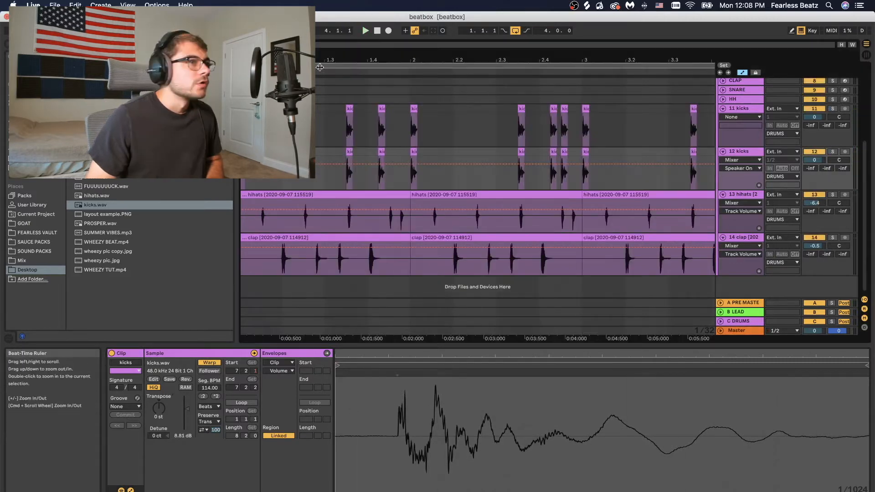
# Play back the four-bar drum loop and check the track levels in the mixer
pyautogui.moveTo(406, 60); pyautogui.dragTo(406, 41)
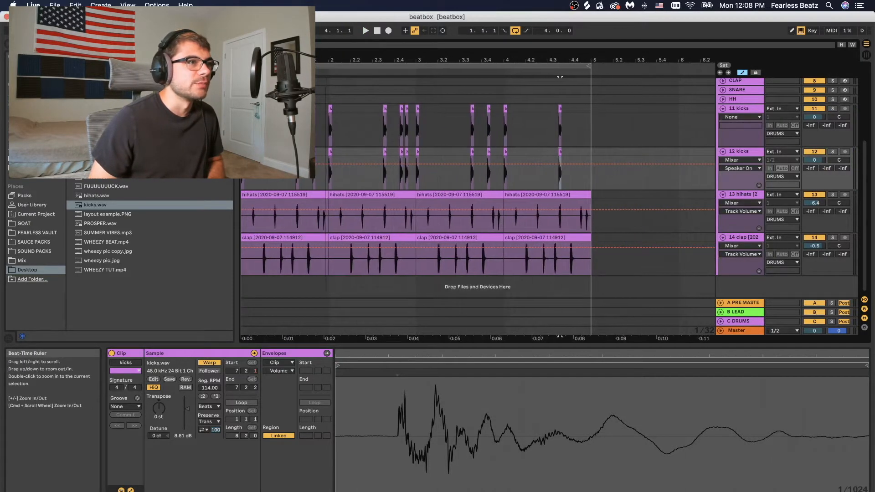
pyautogui.click(377, 31)
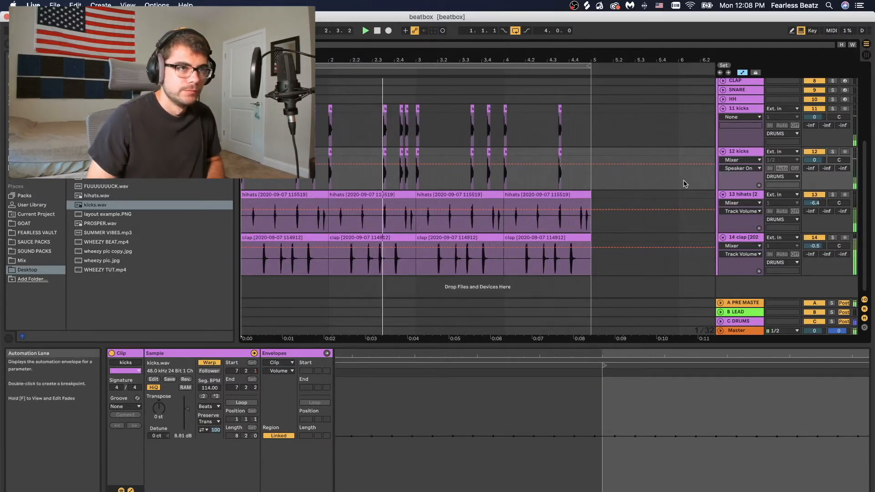
pyautogui.press('Tab')
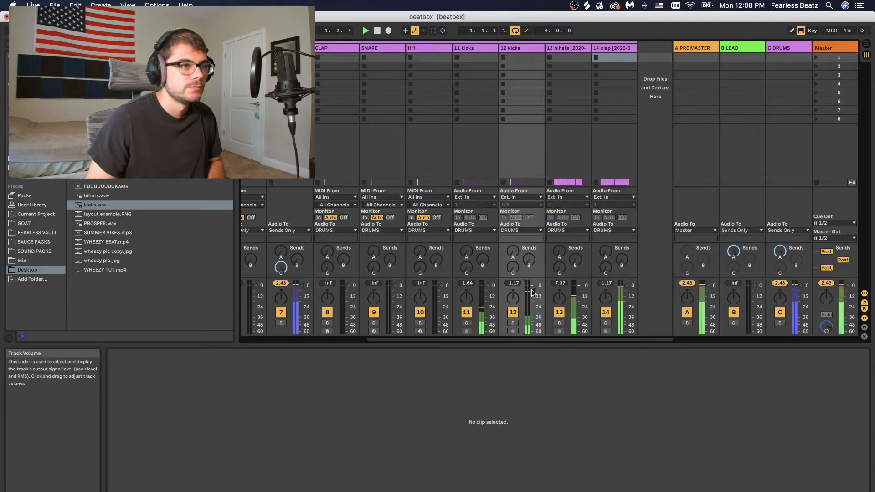
pyautogui.press('Tab')
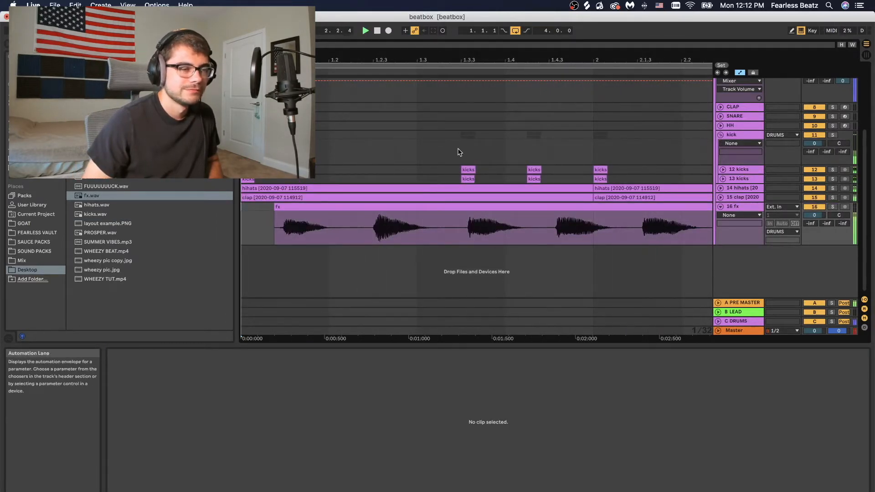
# Slice the fx recording into single hits and shift them into time with the beat up to the end of bar 4
pyautogui.moveTo(457, 56); pyautogui.dragTo(457, 27)
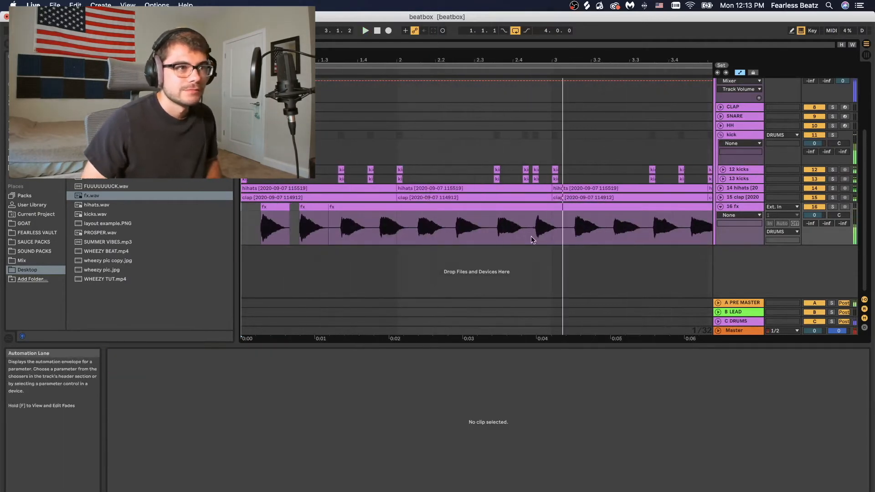
pyautogui.click(450, 244)
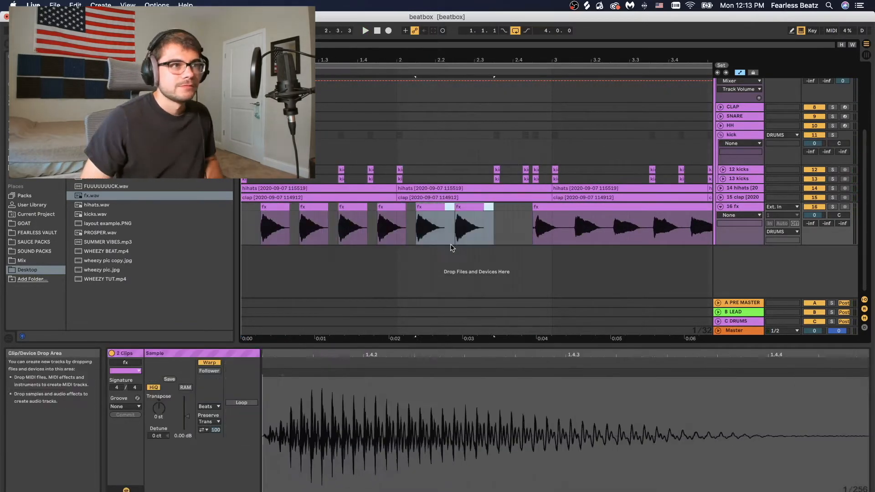
pyautogui.click(458, 279)
pyautogui.click(507, 207)
pyautogui.click(541, 208)
pyautogui.moveTo(501, 207); pyautogui.dragTo(466, 207)
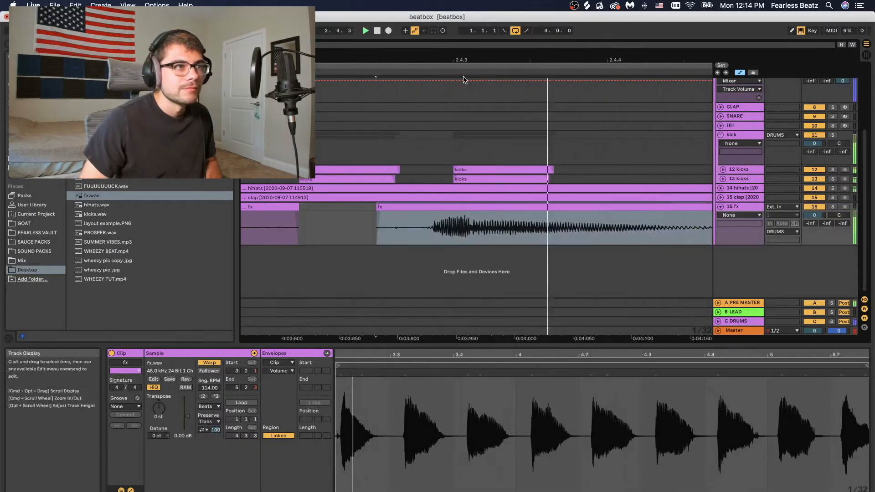
pyautogui.click(504, 241)
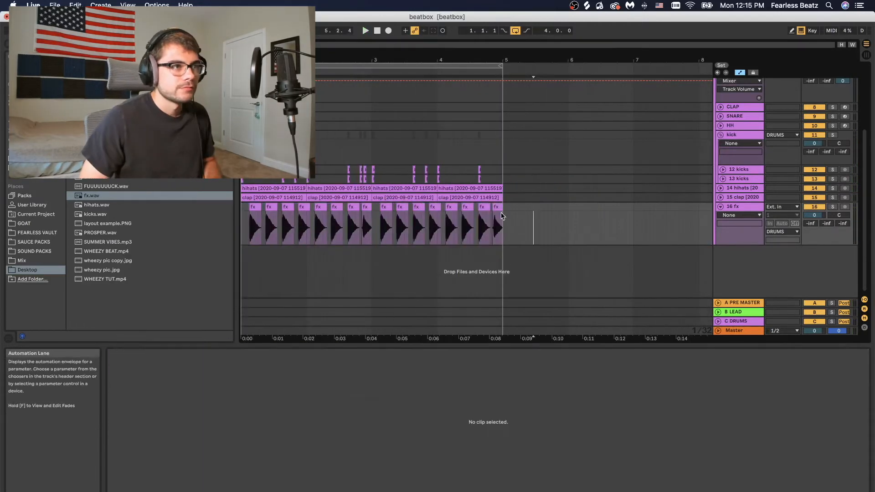
pyautogui.press('super+a')
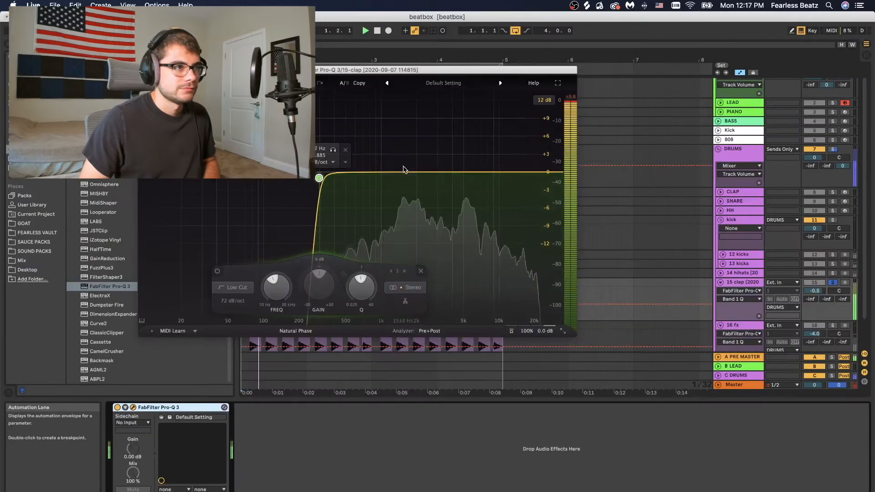
# Shape the drums in FabFilter Pro-Q 3 by boosting the clap's highs, raising the hi-hats' low cut and boosting the kick group's lows
pyautogui.moveTo(406, 170); pyautogui.dragTo(500, 145)
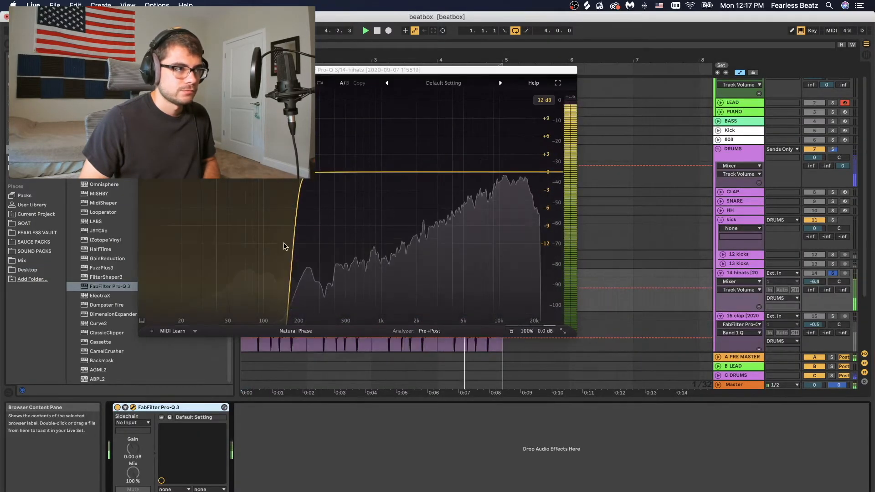
pyautogui.moveTo(284, 178); pyautogui.dragTo(394, 181)
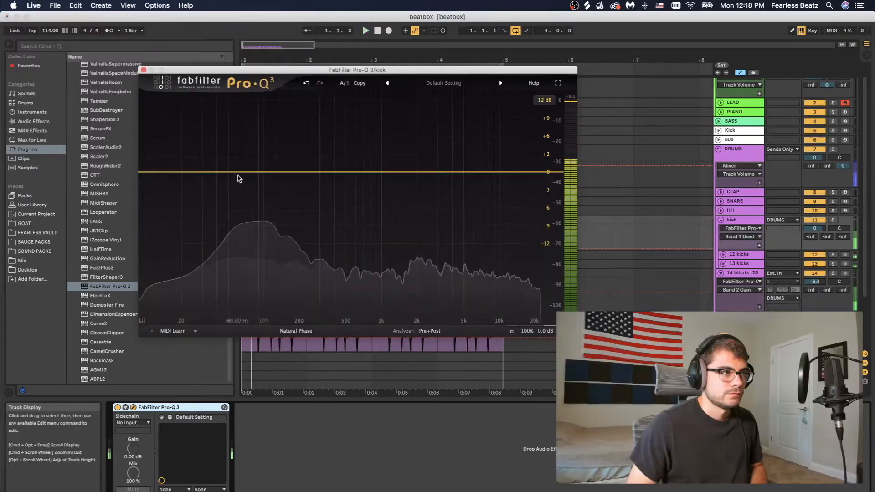
pyautogui.moveTo(239, 175); pyautogui.dragTo(233, 124)
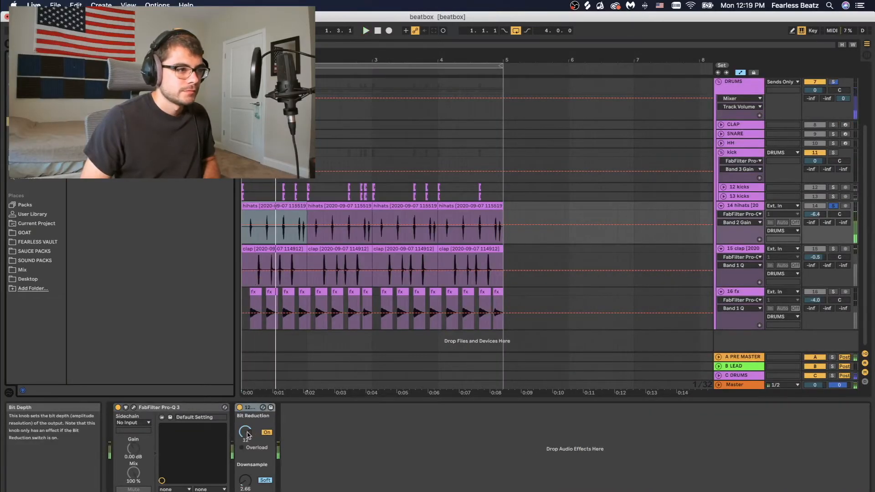
# Lower the bit depth of the bit reduction effect on the hi-hats track
pyautogui.moveTo(245, 431); pyautogui.dragTo(246, 440)
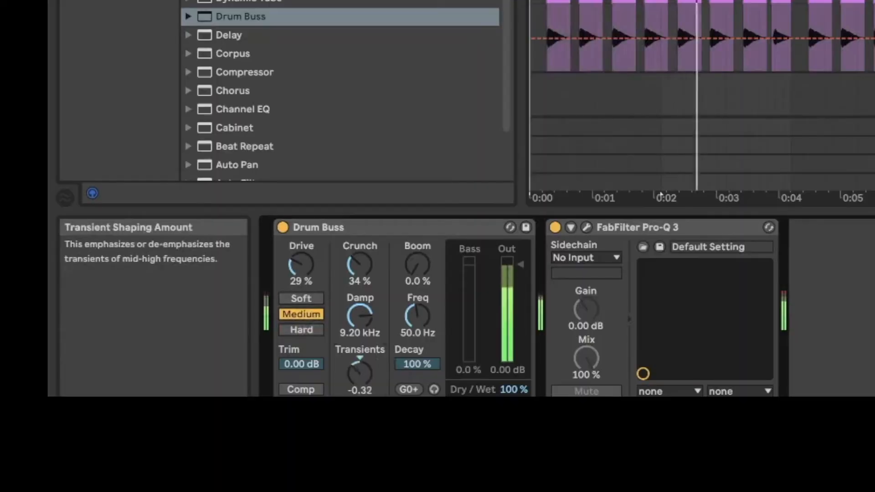
# Adjust the Transients amount of the Drum Buss effect to about -0.5
pyautogui.moveTo(360, 370); pyautogui.dragTo(364, 387)
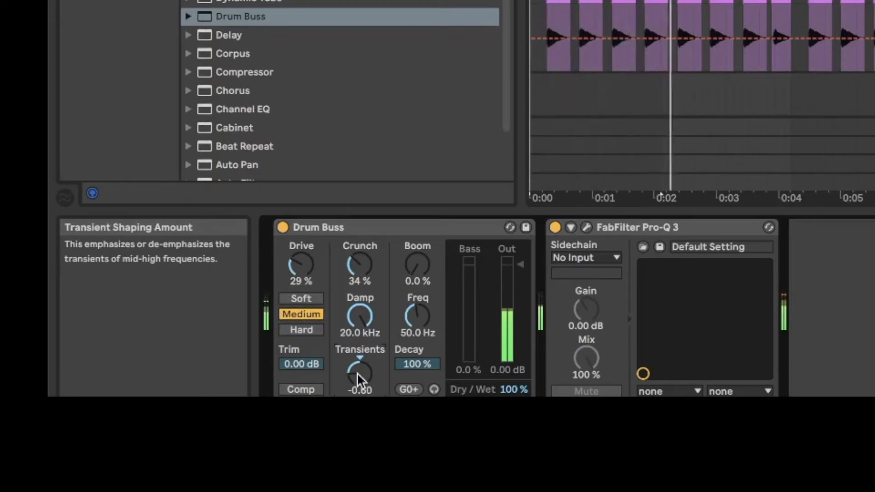
pyautogui.moveTo(356, 370)
pyautogui.mouseDown()
pyautogui.moveTo(357, 353)
pyautogui.moveTo(360, 376)
pyautogui.mouseUp()
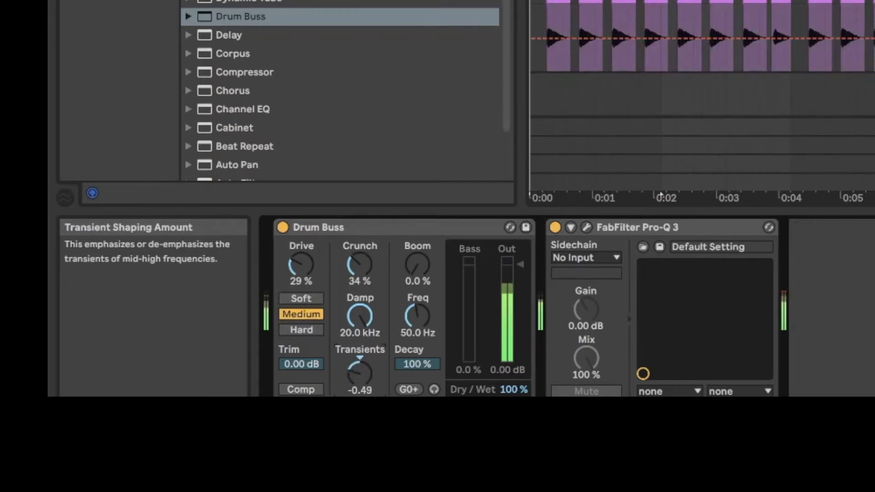
pyautogui.moveTo(360, 376); pyautogui.dragTo(361, 379)
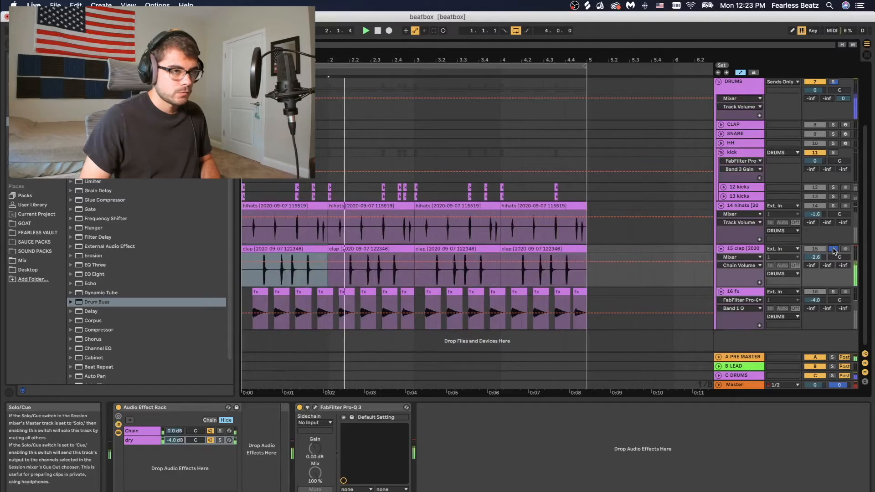
# Switch from the arrangement to the Session View mixer
pyautogui.press('Tab')
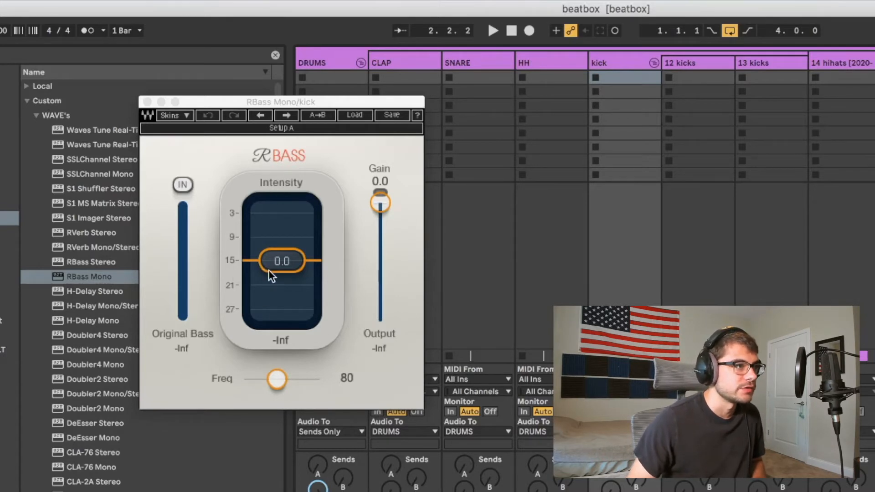
# Audition the kick group and adjust the Intensity of its RBass effect
pyautogui.press('space')
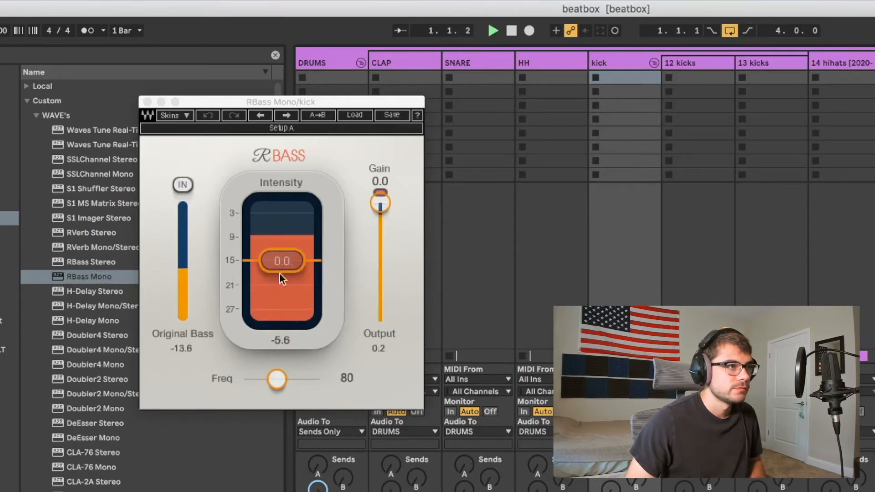
pyautogui.press('space')
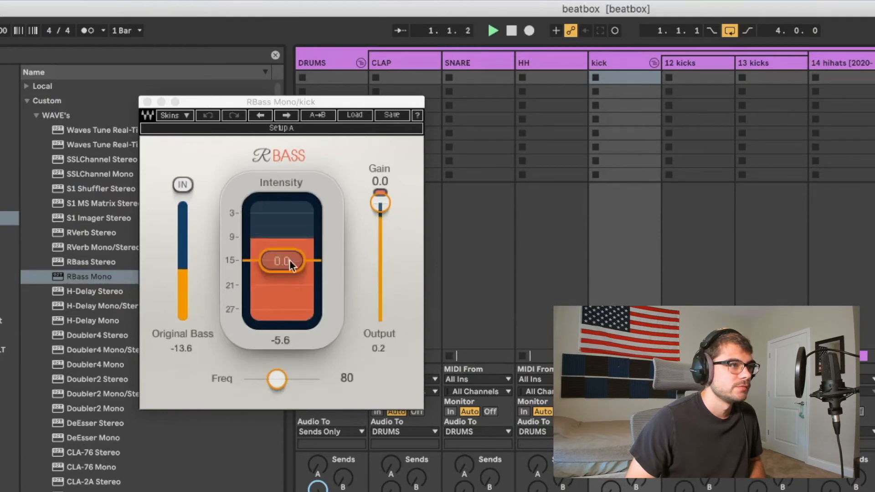
pyautogui.moveTo(291, 263)
pyautogui.mouseDown()
pyautogui.moveTo(291, 252)
pyautogui.moveTo(291, 269)
pyautogui.moveTo(285, 262)
pyautogui.mouseUp()
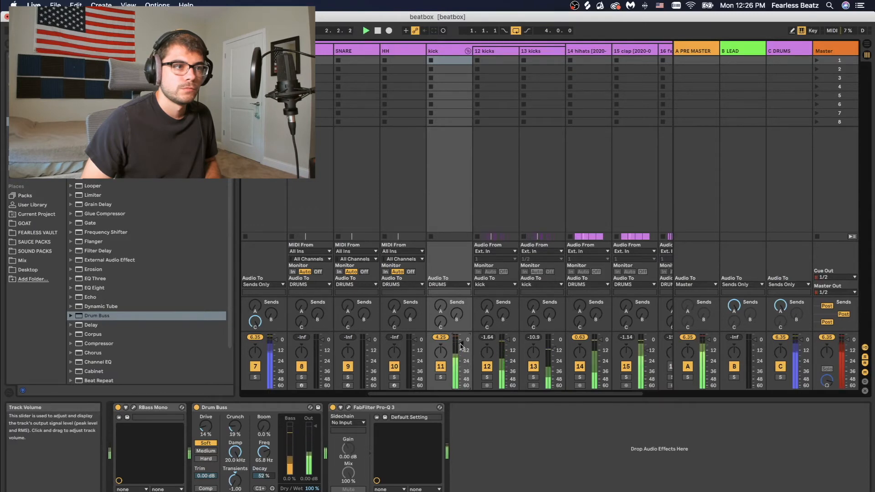
# Toggle the ClassicClipper effect on the A PRE MASTER return track
pyautogui.click(697, 136)
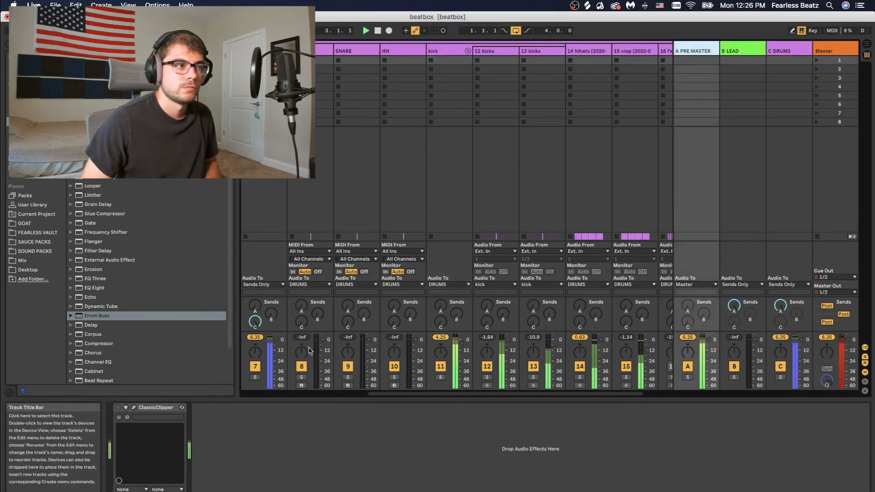
pyautogui.click(118, 407)
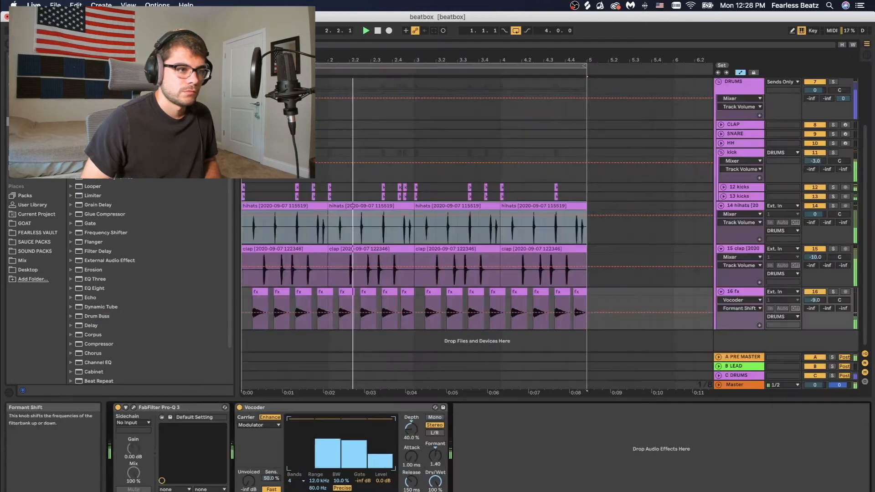
# Raise the fx track's Vocoder formant shift to 10.0 and its output level to 15 dB
pyautogui.moveTo(436, 456); pyautogui.dragTo(436, 452)
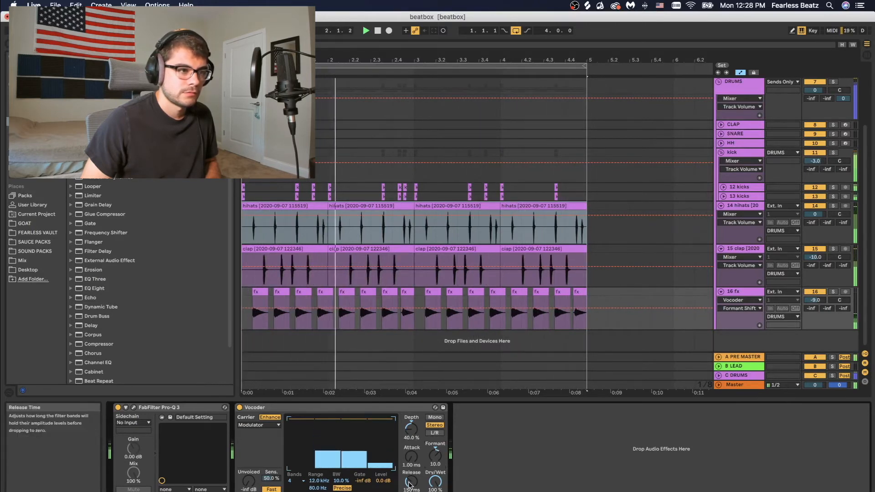
pyautogui.moveTo(382, 481); pyautogui.dragTo(383, 473)
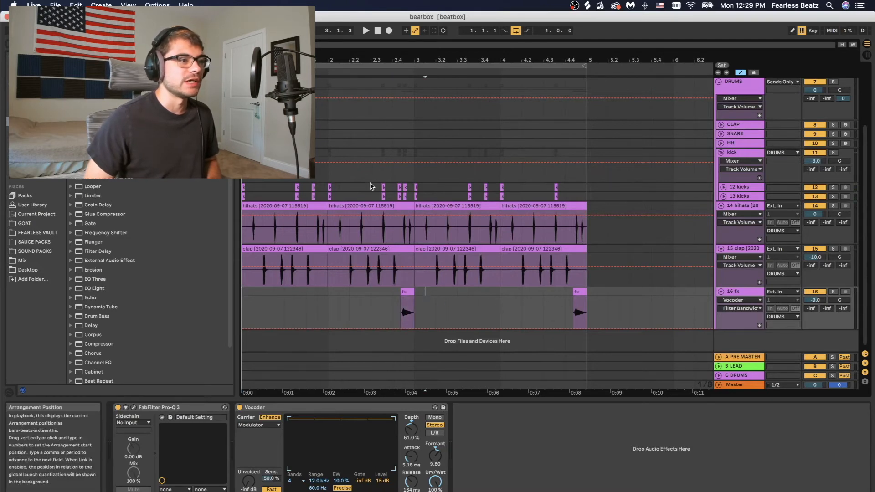
# Solo the fx track to compare its first clip with the Vocoder off and on, and play it with the full beat
pyautogui.click(280, 408)
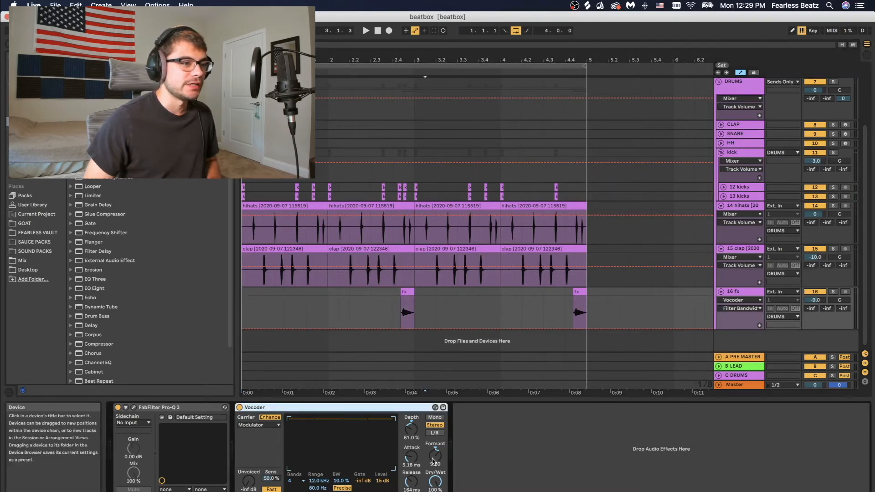
pyautogui.click(408, 292)
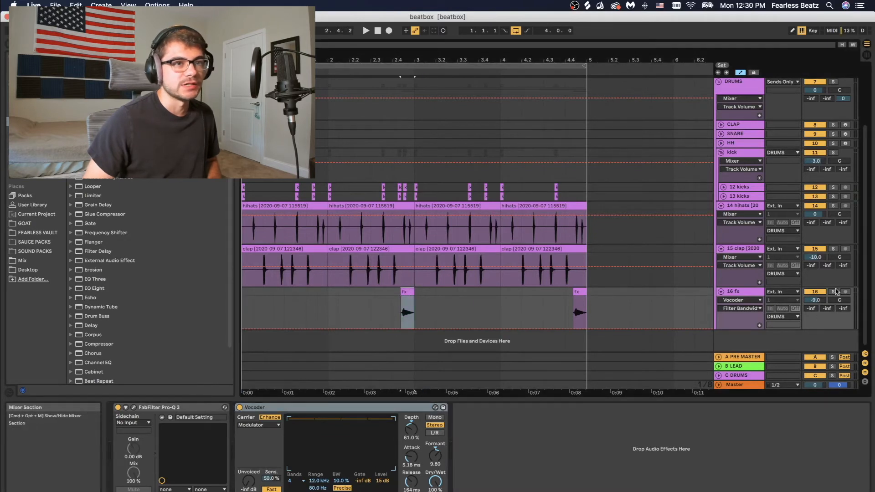
pyautogui.click(835, 292)
pyautogui.press('space')
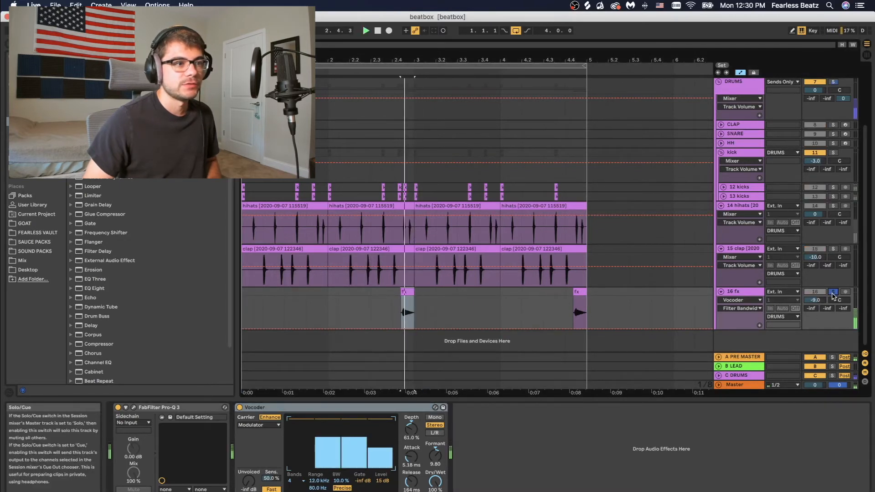
pyautogui.click(239, 408)
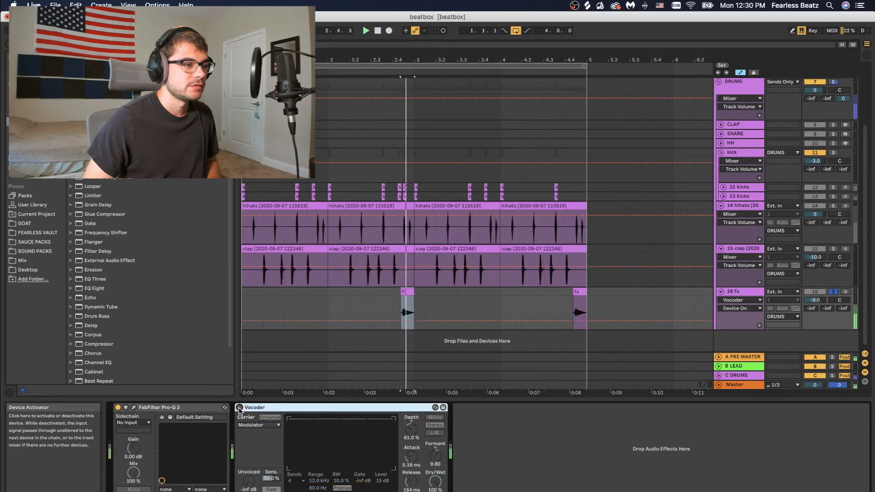
pyautogui.click(239, 408)
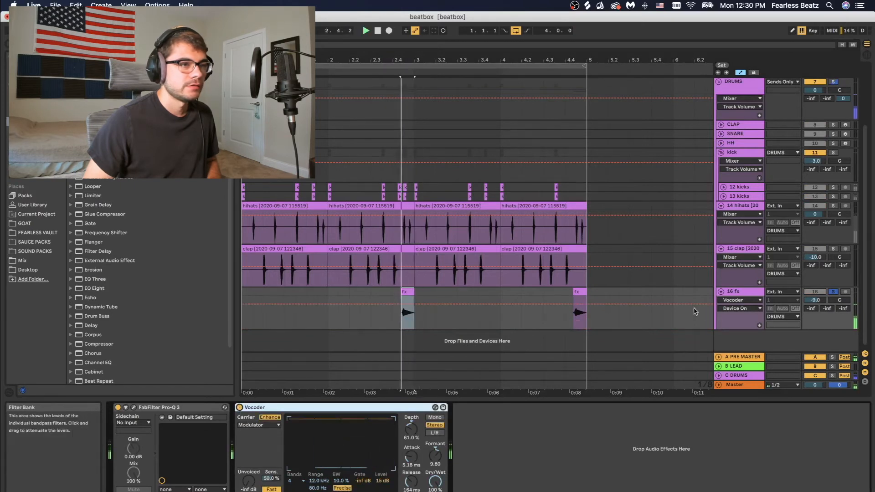
pyautogui.click(833, 293)
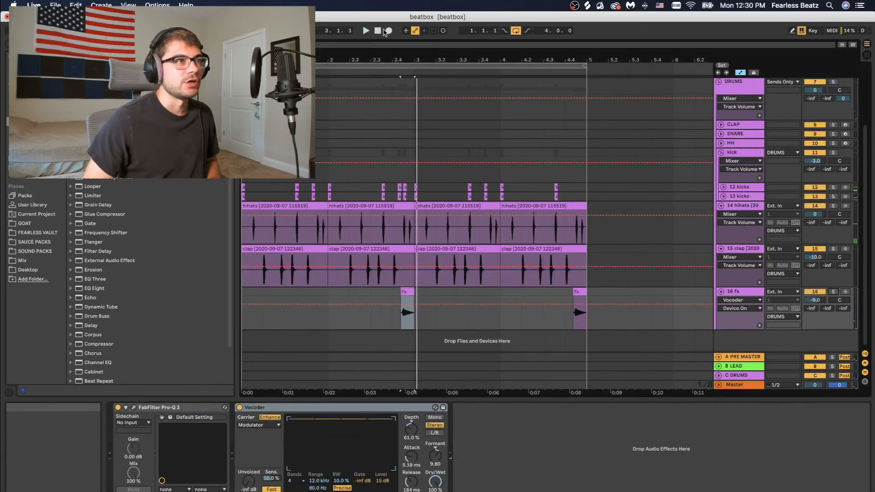
pyautogui.click(366, 31)
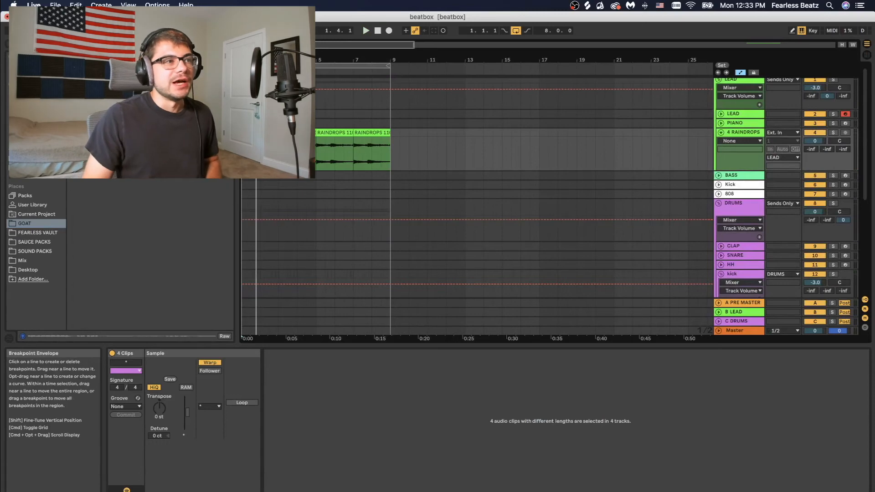
# Play the eight-bar arrangement from the start and review the RAINDROPS sample together with the beatbox drum tracks
pyautogui.click(297, 151)
pyautogui.scroll(-5, 319, 143)
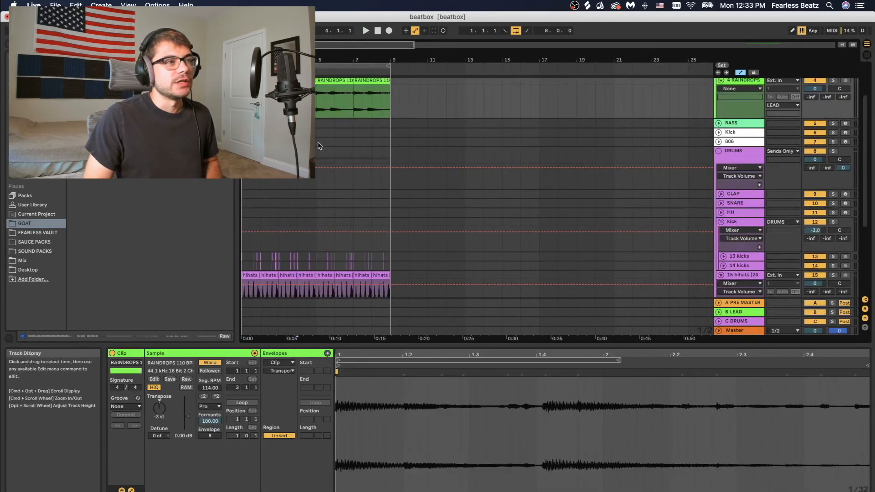
pyautogui.click(392, 241)
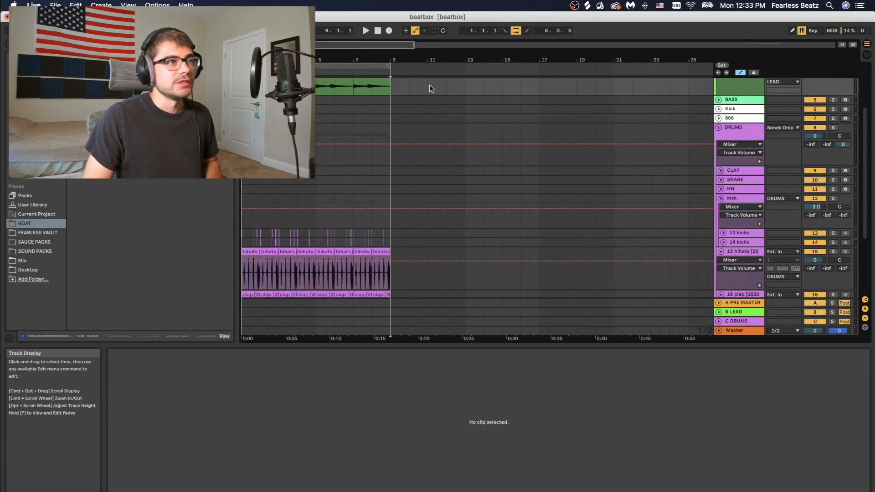
pyautogui.click(381, 31)
pyautogui.press('space')
pyautogui.scroll(5, 614, 168)
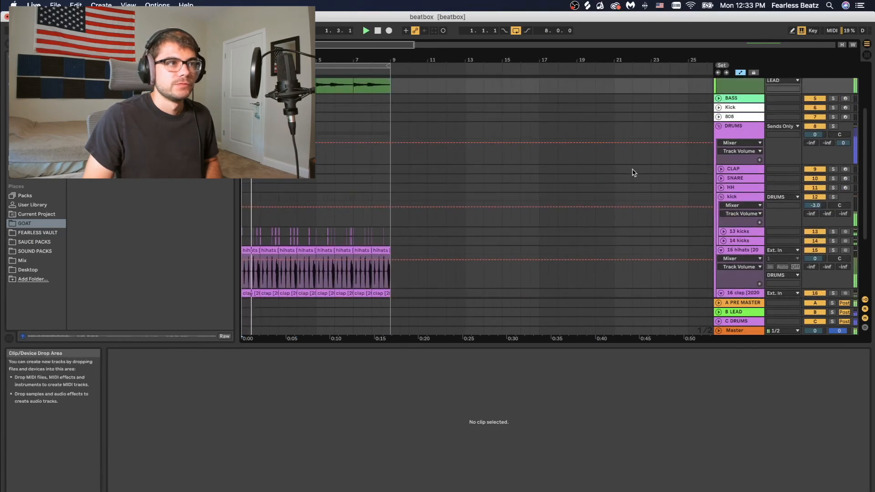
pyautogui.scroll(-5, 628, 197)
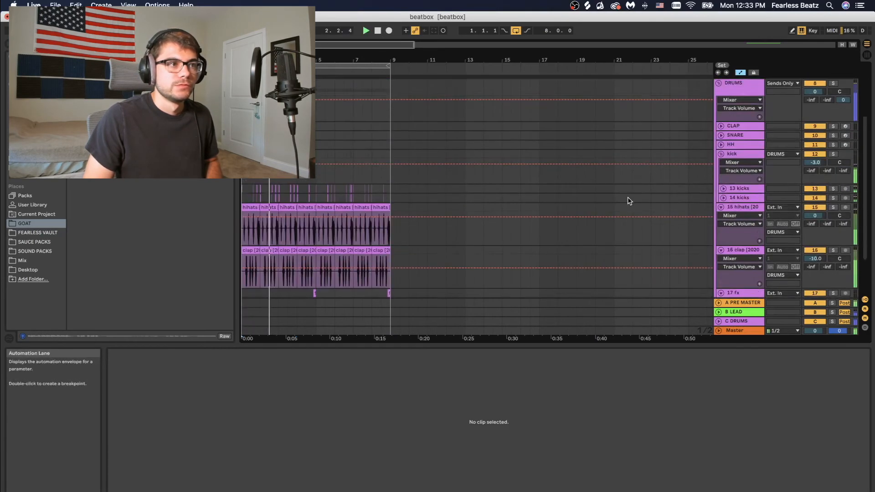
pyautogui.scroll(-1, 627, 197)
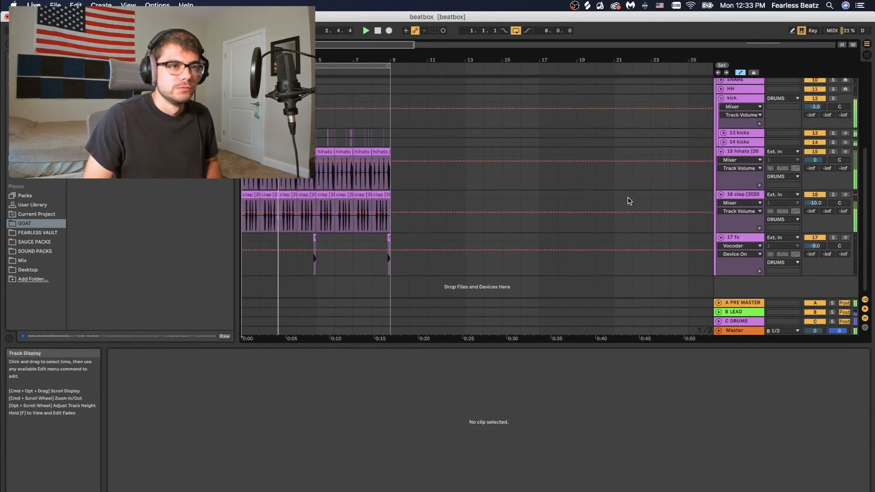
# Fold the fx, clap and hi-hats tracks and review the whole arrangement during playback
pyautogui.click(721, 238)
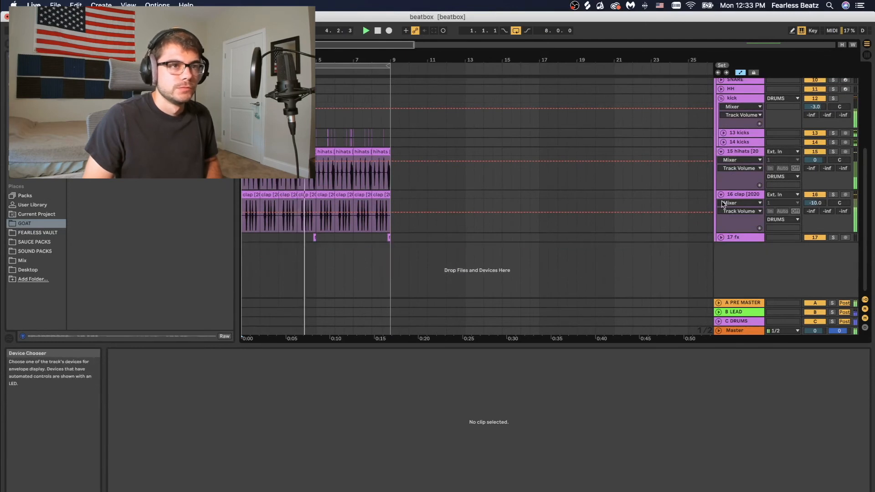
pyautogui.click(721, 194)
pyautogui.click(722, 152)
pyautogui.scroll(3, 701, 197)
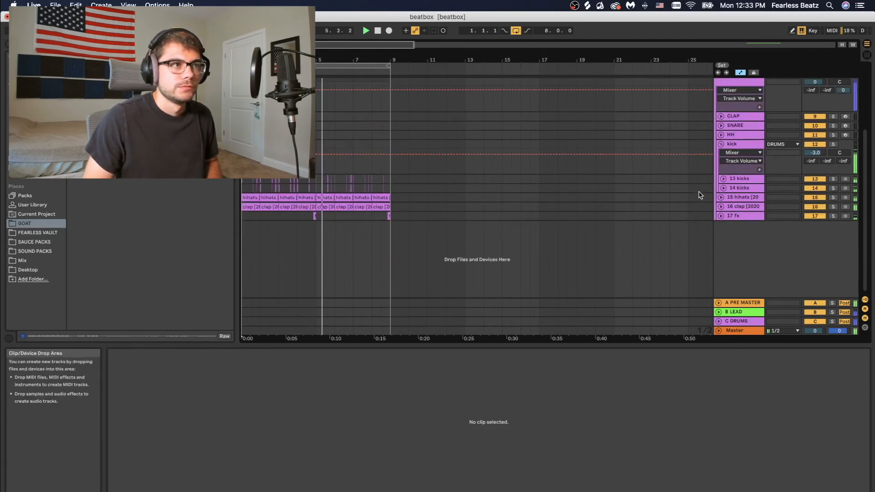
pyautogui.scroll(3, 547, 218)
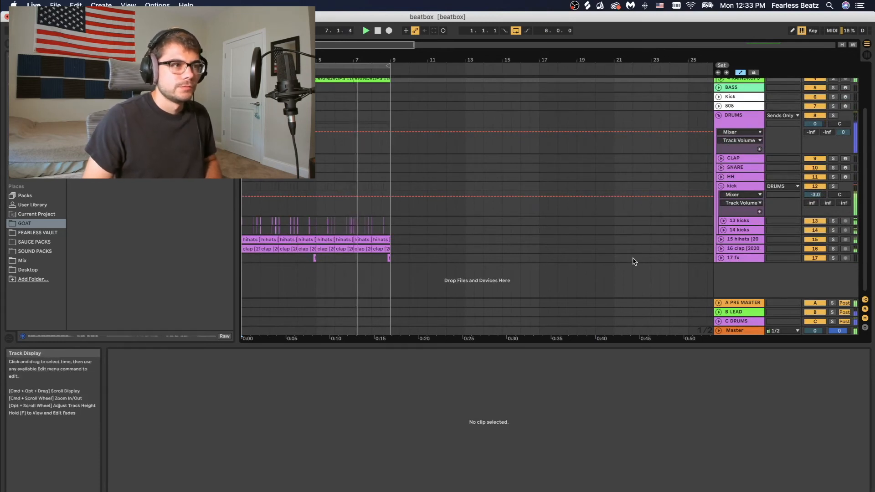
pyautogui.scroll(3, 634, 260)
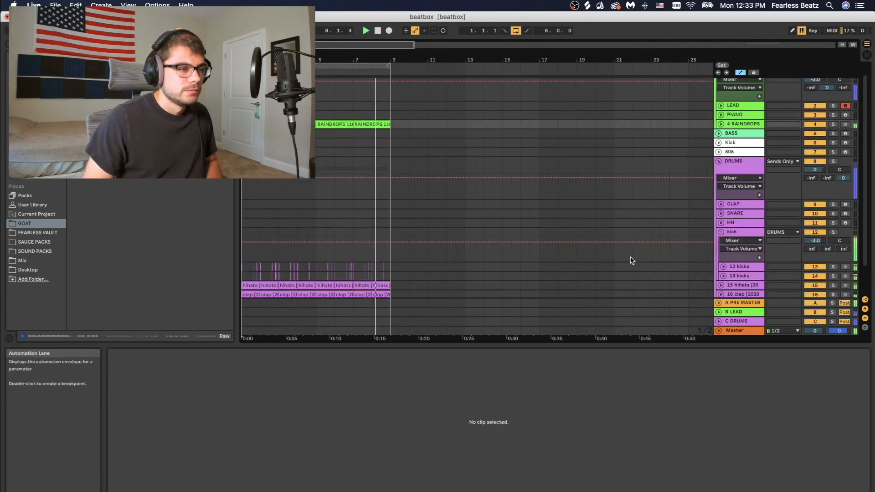
pyautogui.scroll(-2, 631, 261)
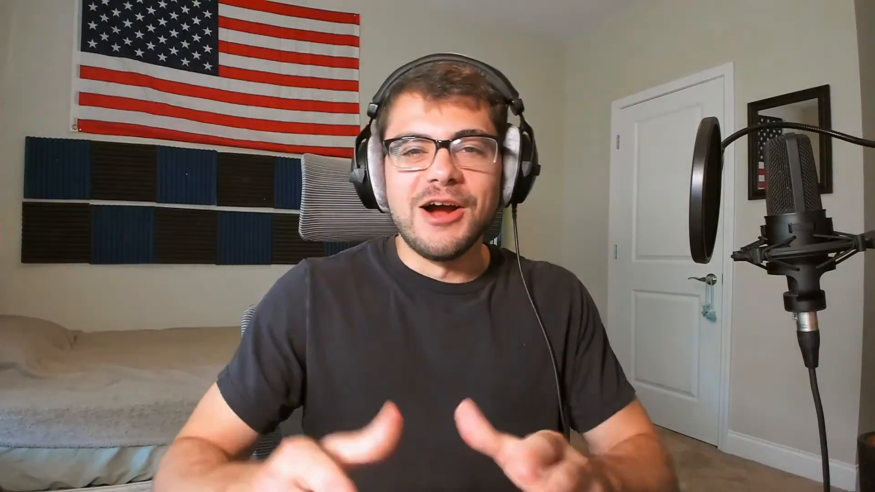